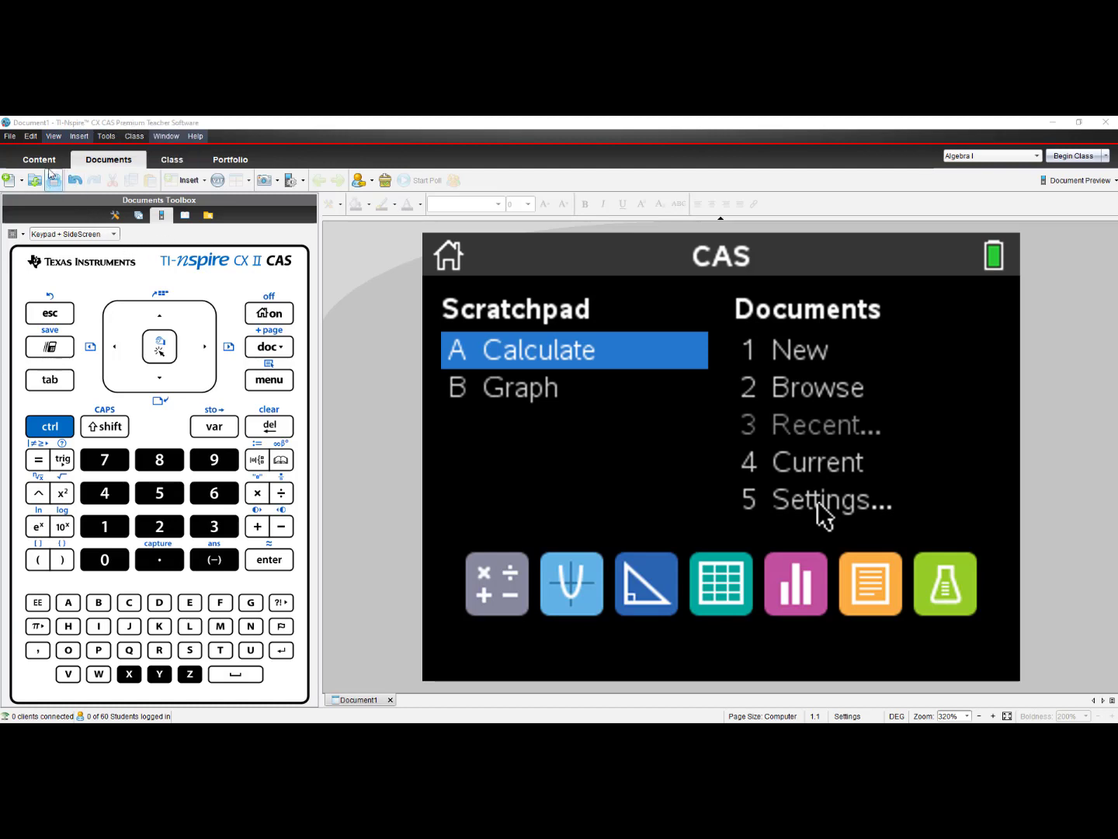
- In the content browser, filter Math Nspired activities to Subject Math, Topic Geometry, Category Circles
click(37, 163)
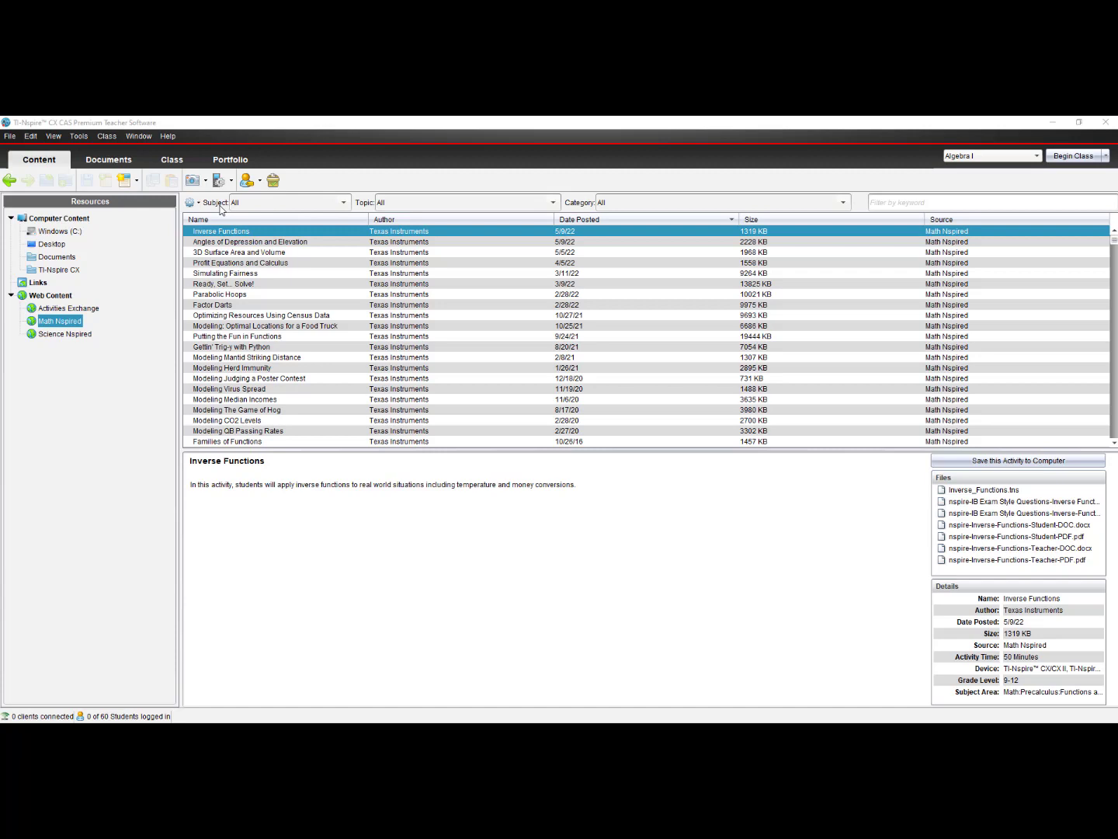
click(347, 204)
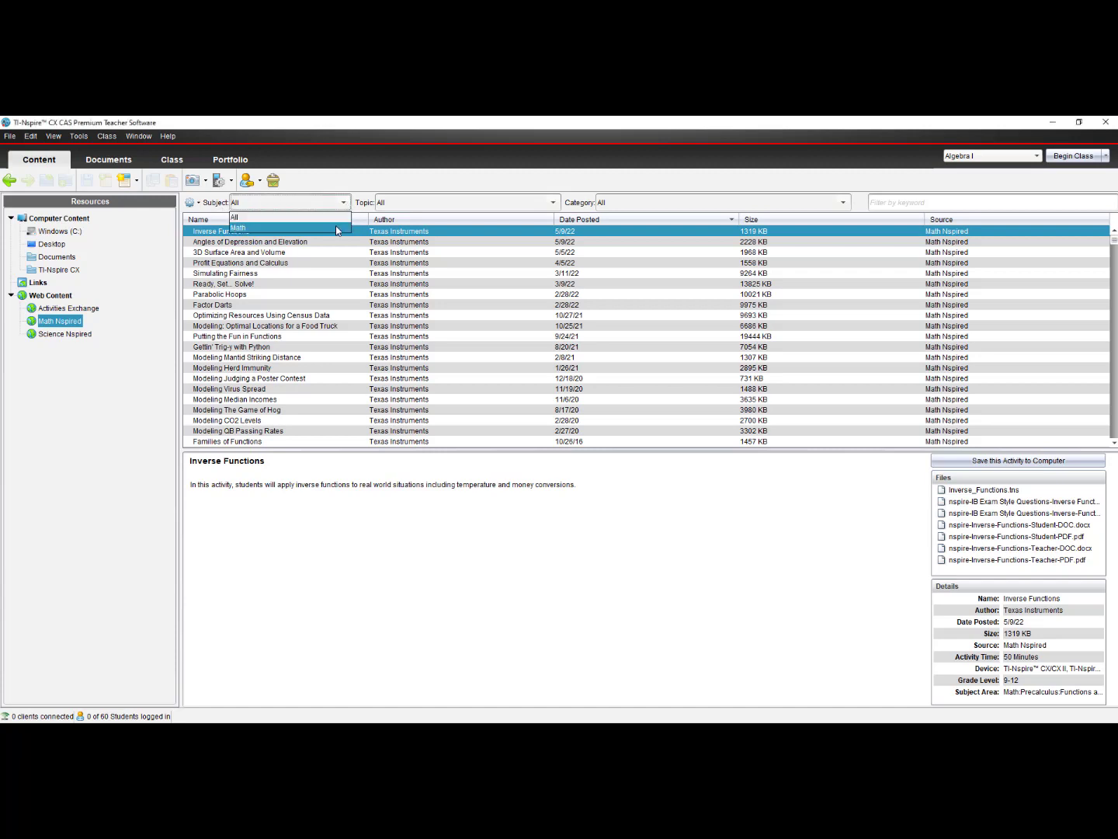
click(335, 228)
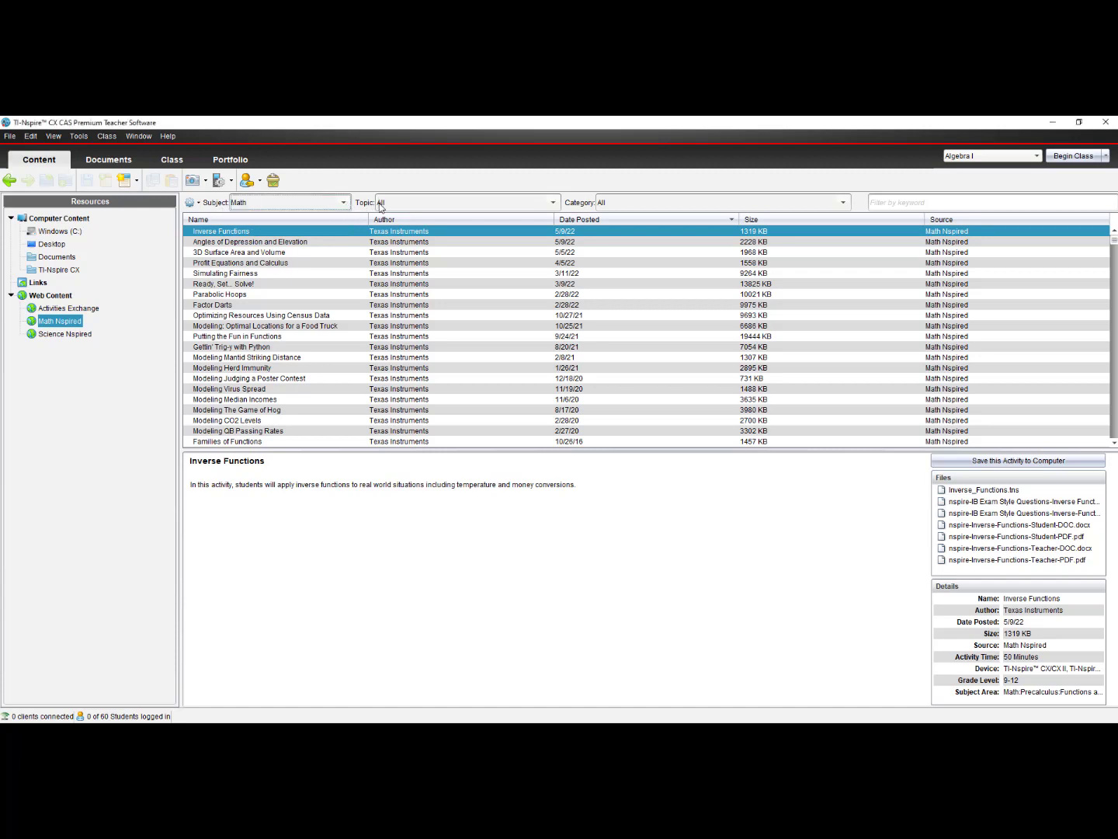
click(555, 205)
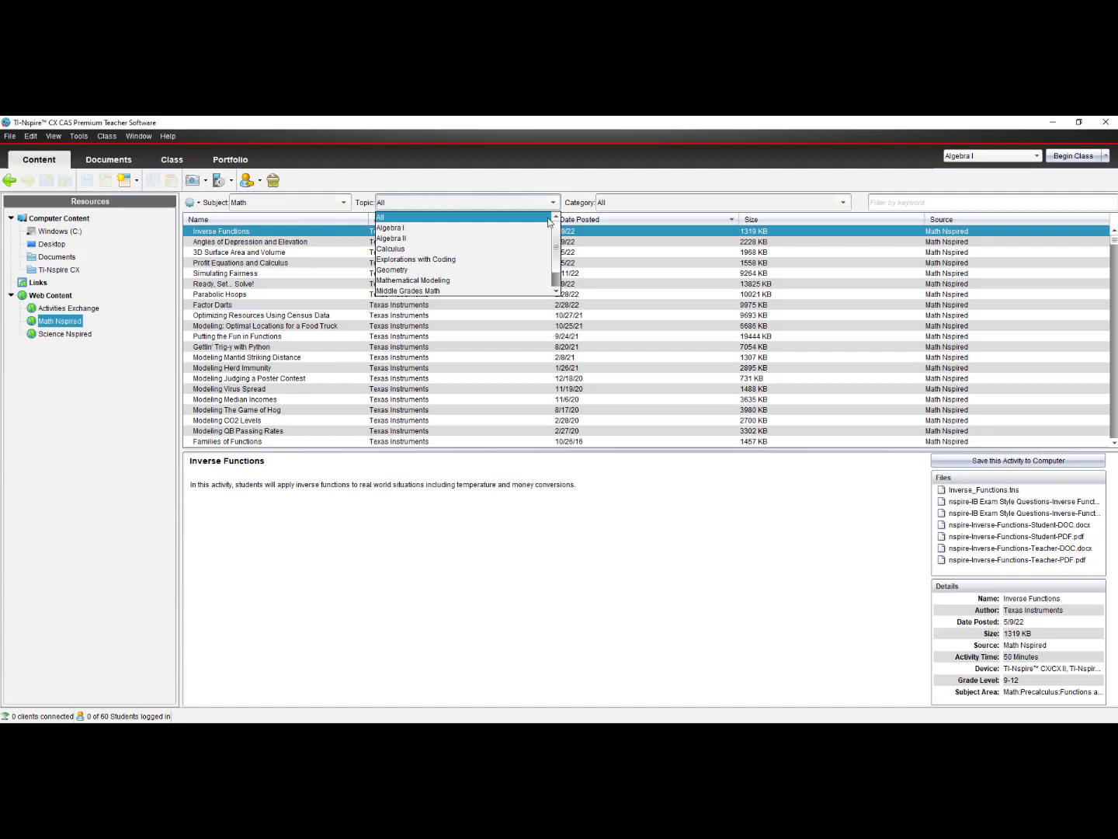
click(525, 269)
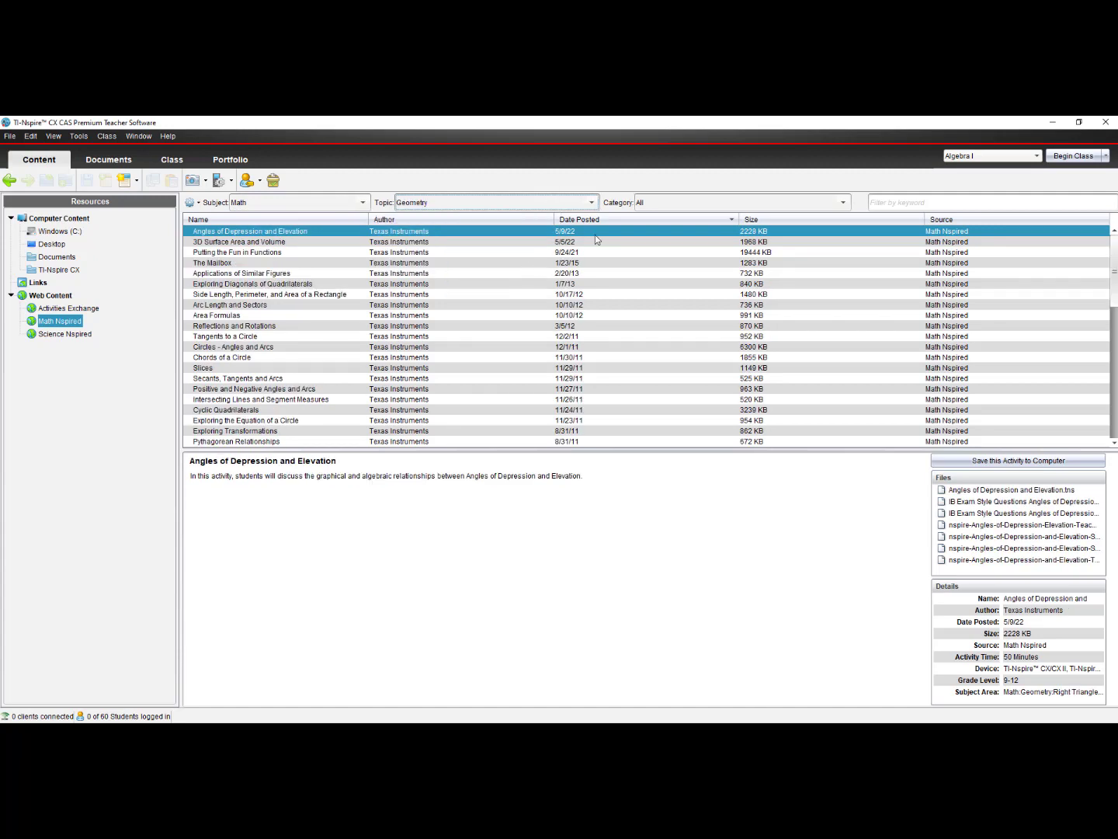
click(649, 205)
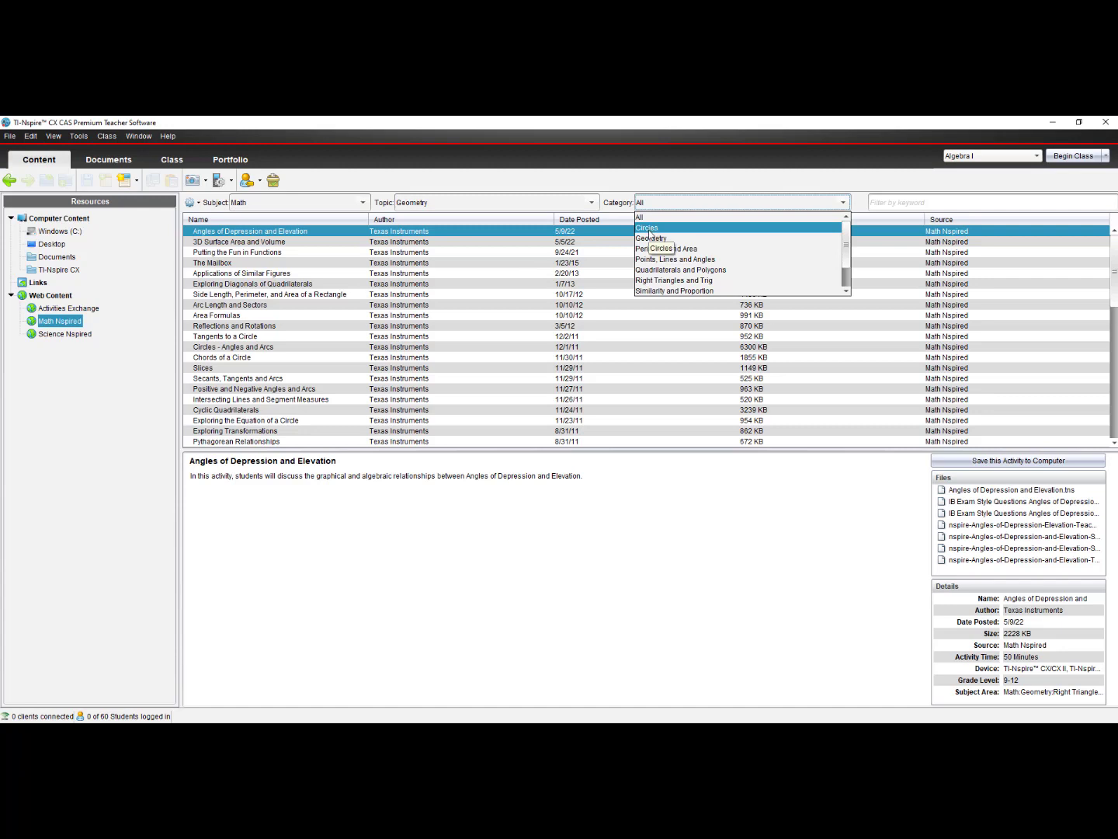
click(649, 233)
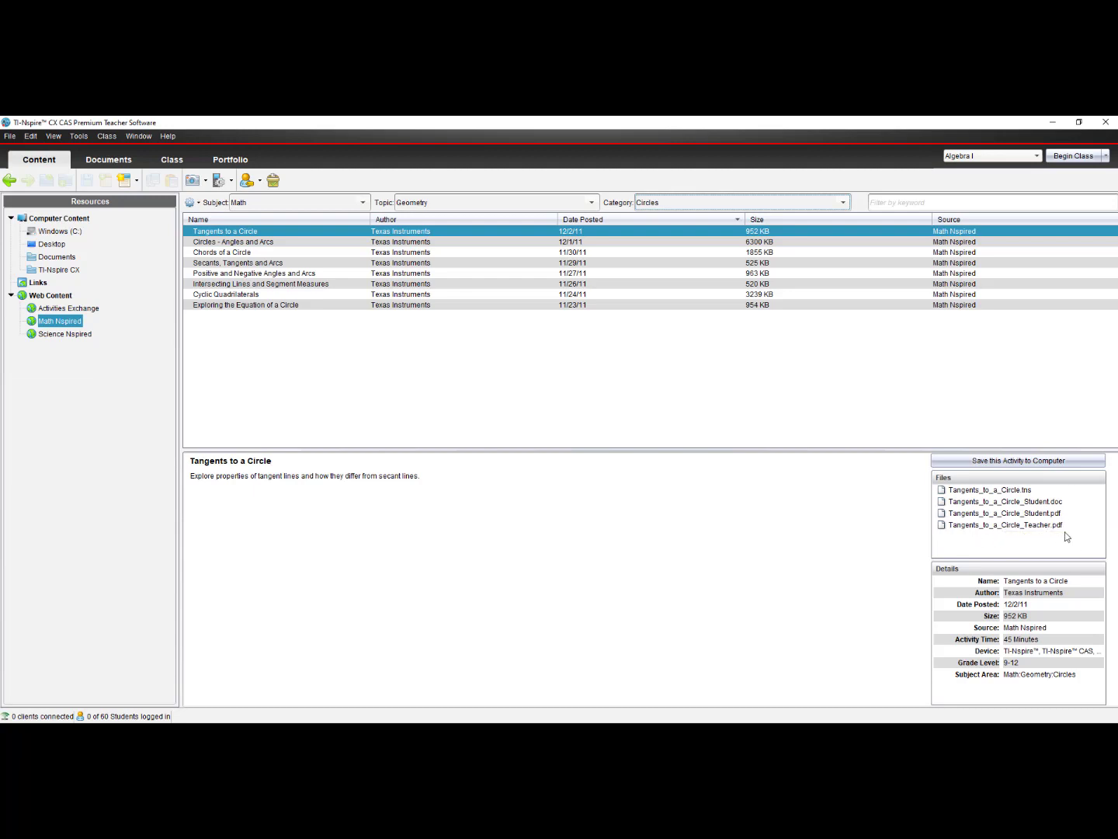
- Select the Tangents_to_a_Circle.tns file in the activity's Files panel
click(1019, 493)
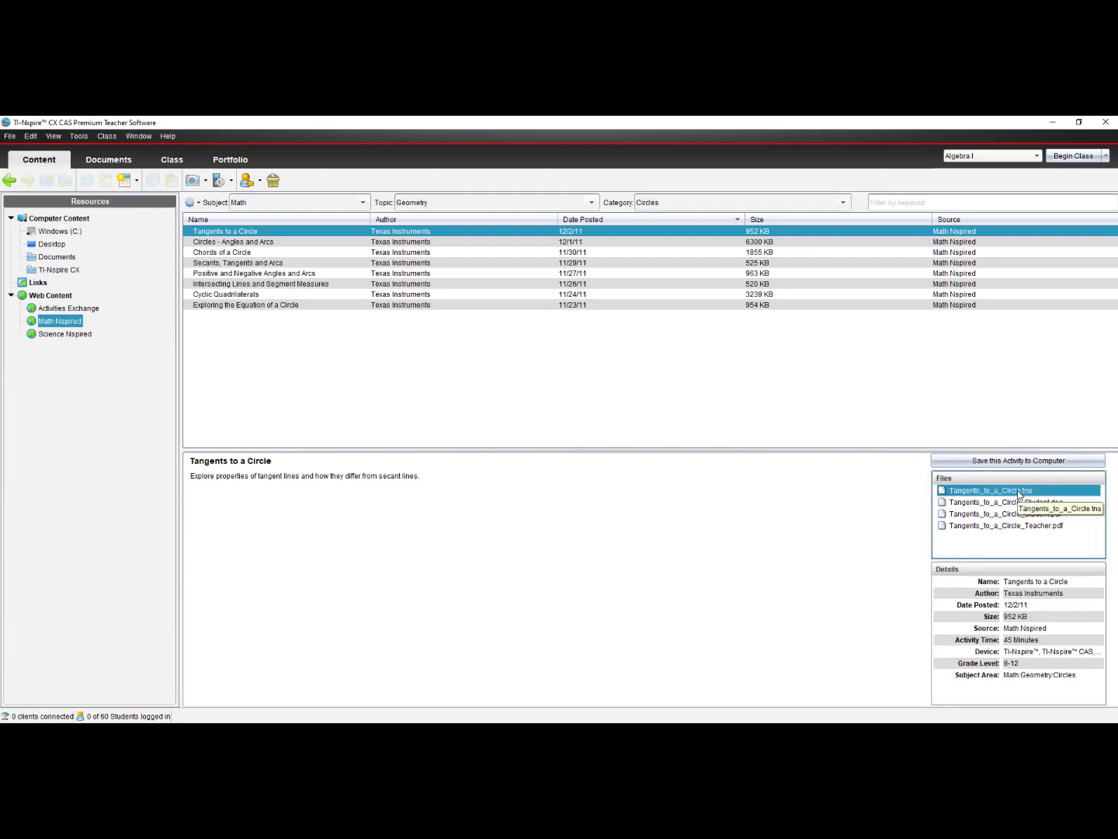
- Open Tangents_to_a_Circle.tns, preview pages 1.2 (secant) and 1.3 (tangent), then return to Content
double_click(1018, 493)
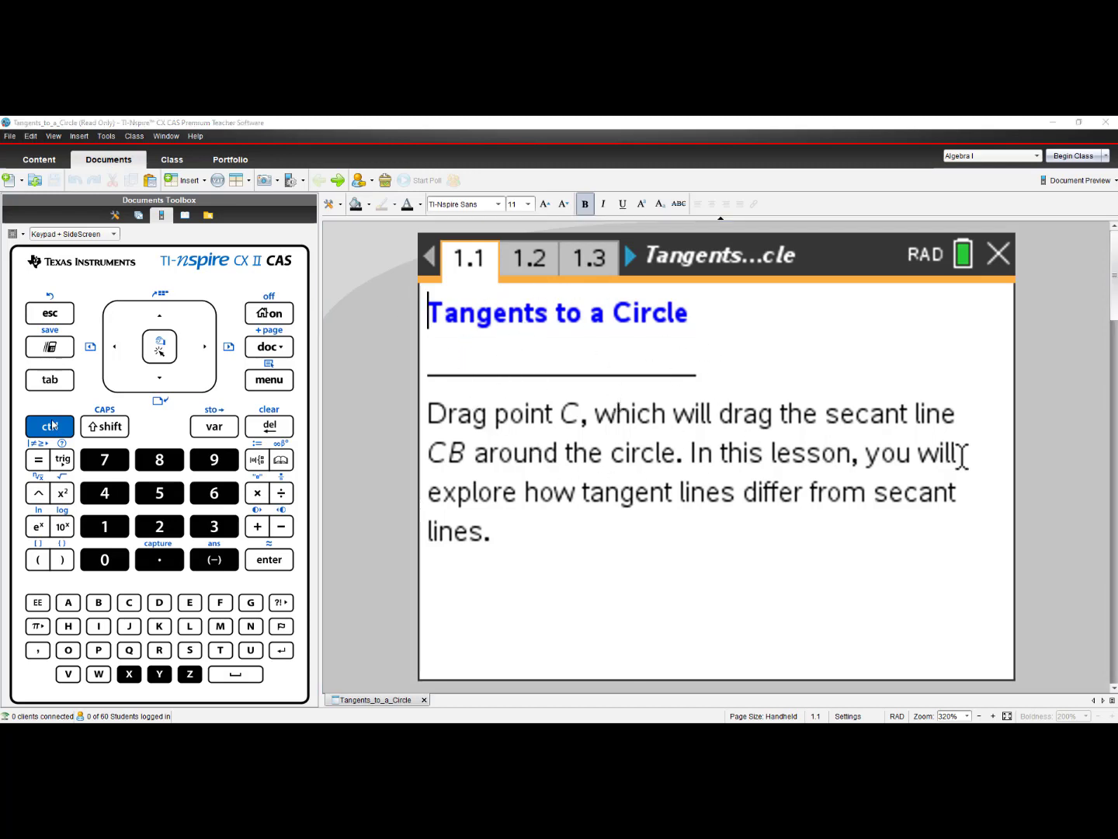
click(52, 425)
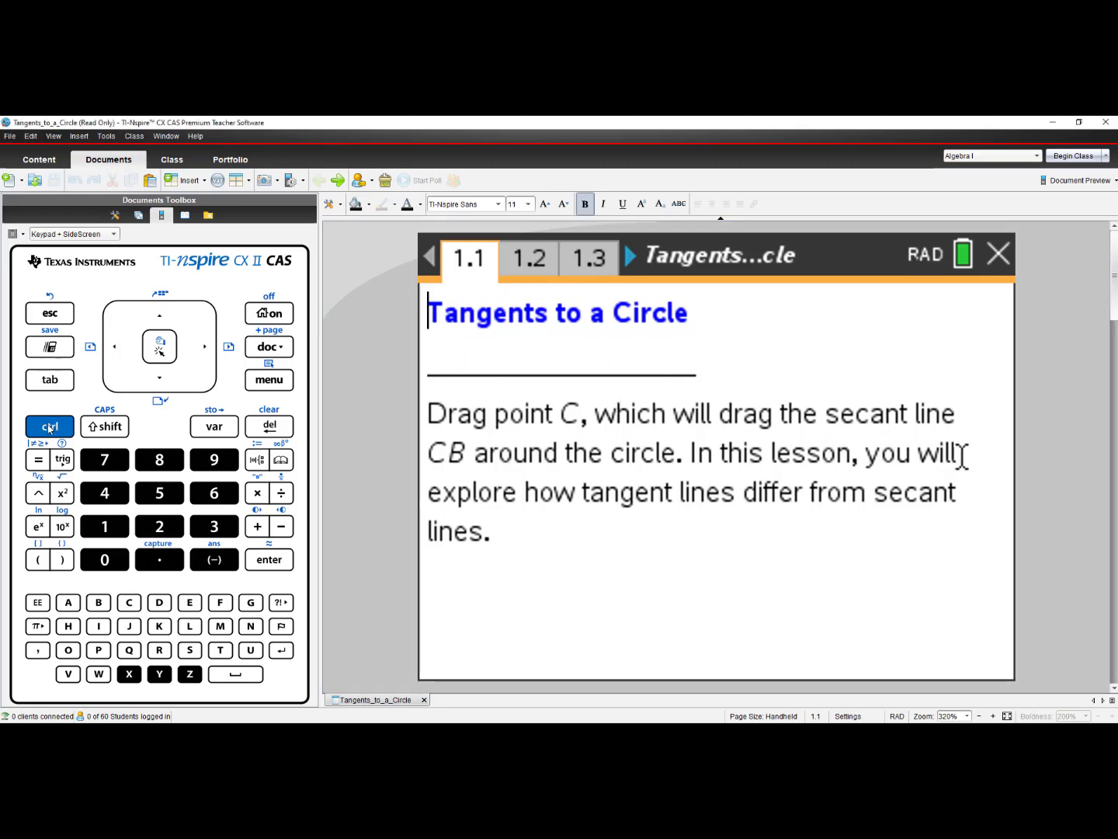
click(205, 347)
click(51, 426)
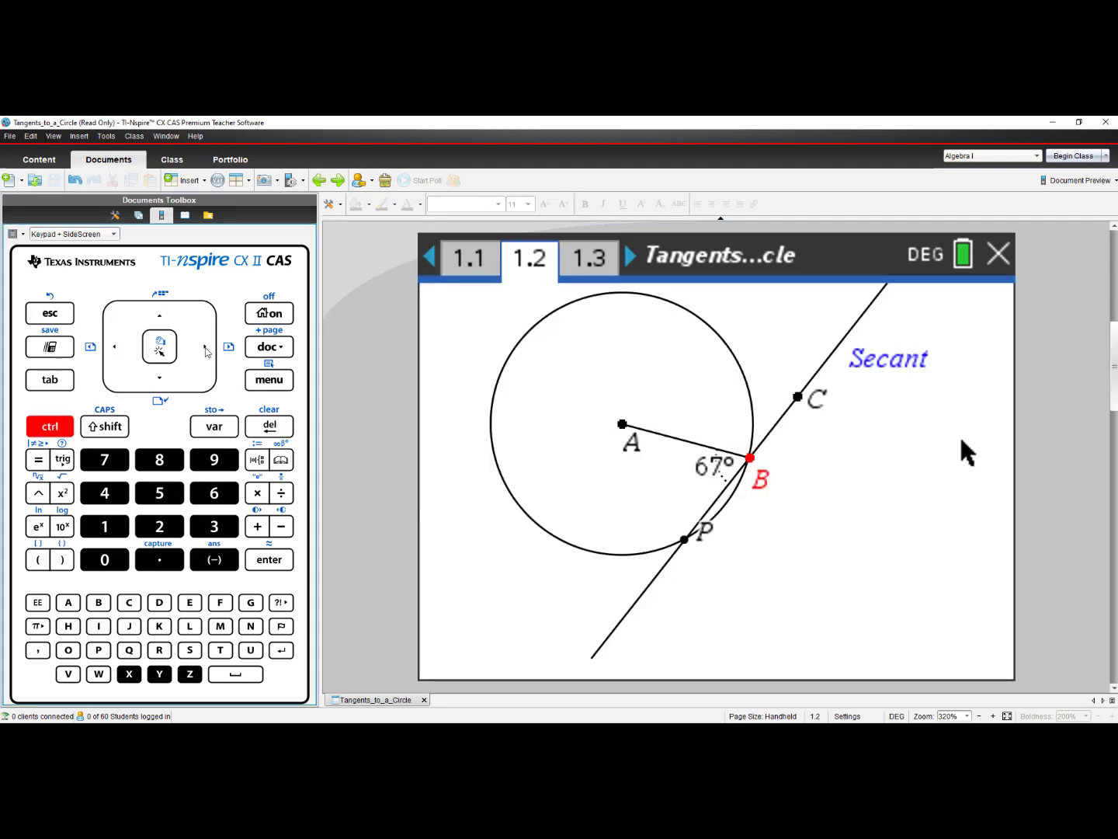
click(205, 347)
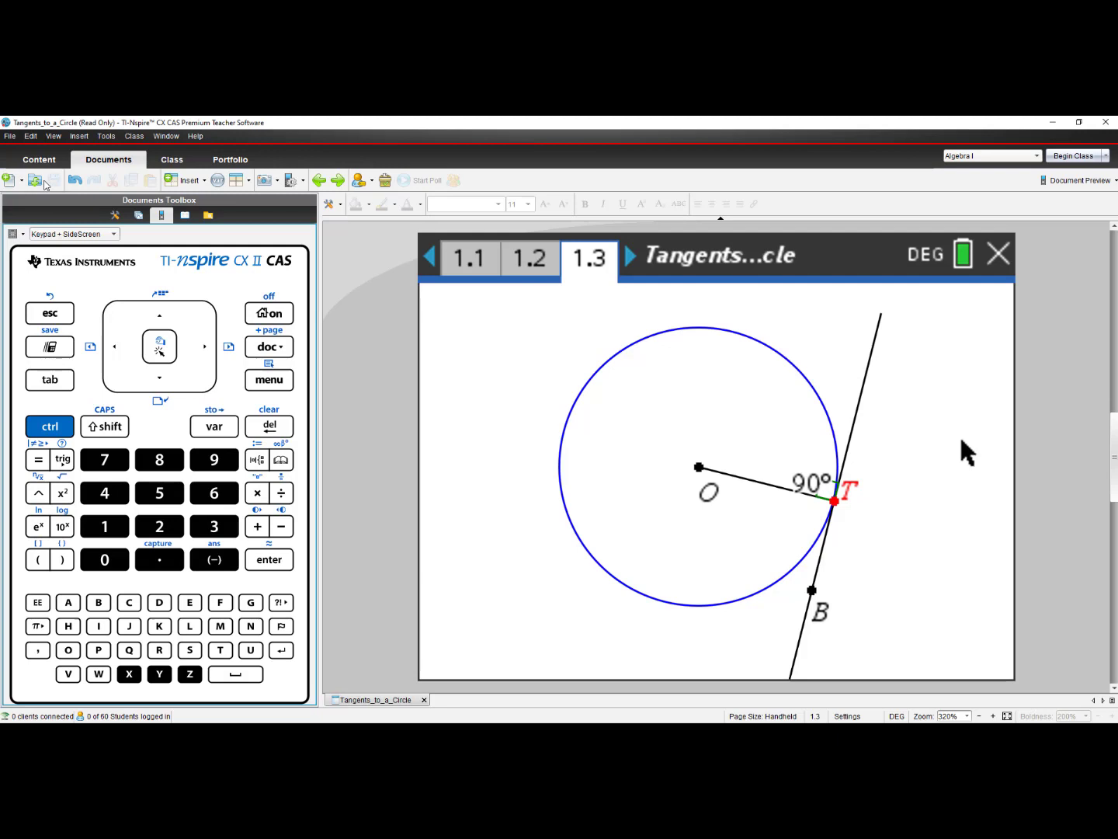
click(40, 160)
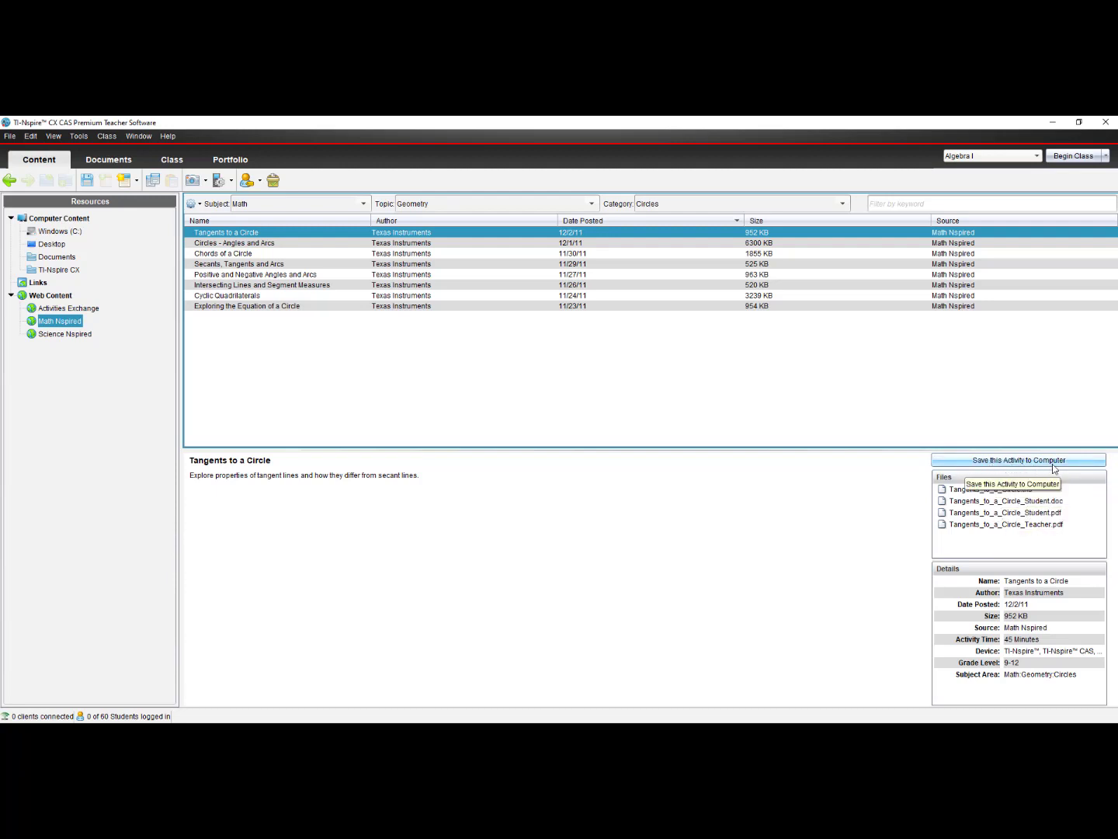
- Save the activity as Tangents to a Circle.tilb on the Desktop, then go back to Documents
click(954, 462)
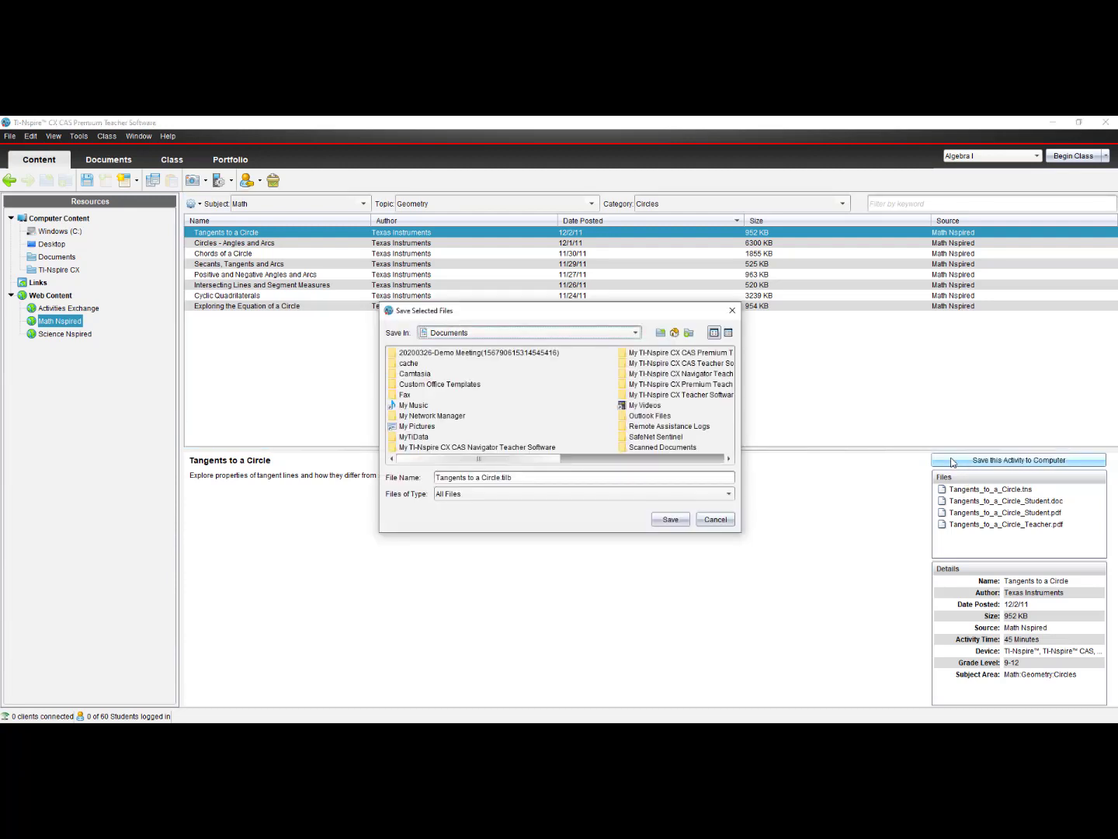
click(674, 332)
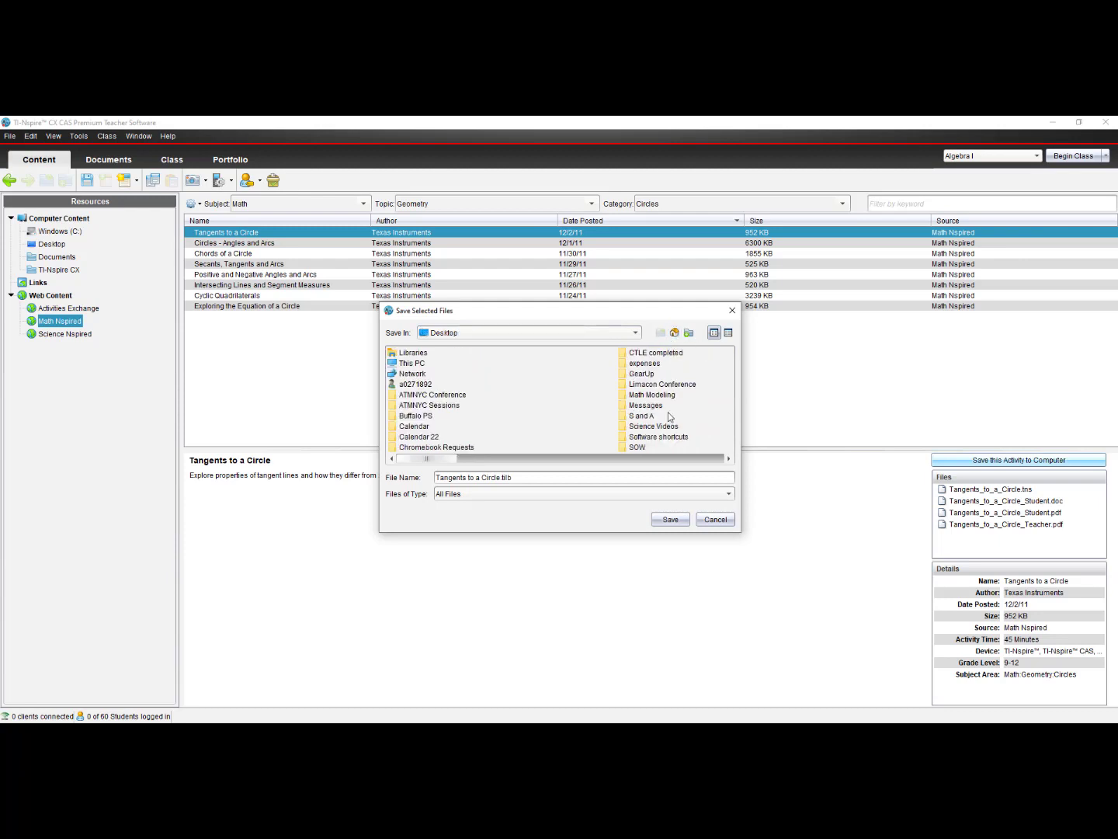
click(669, 519)
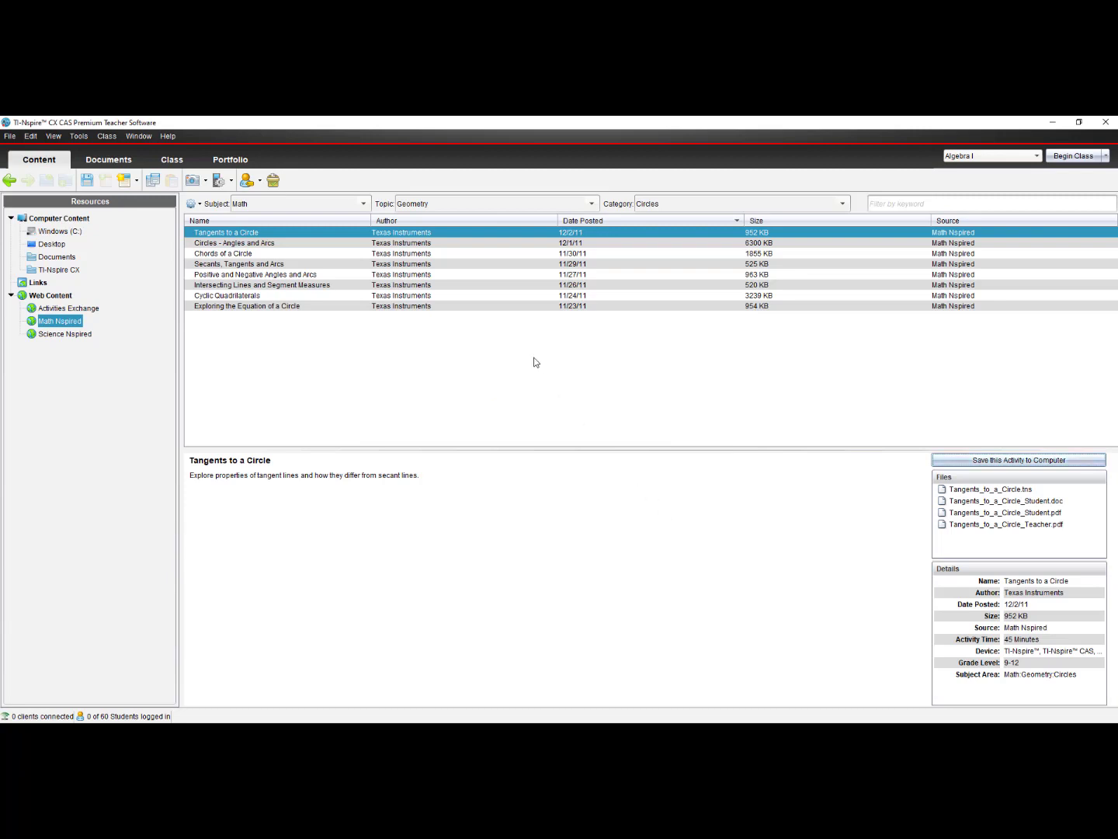
click(101, 162)
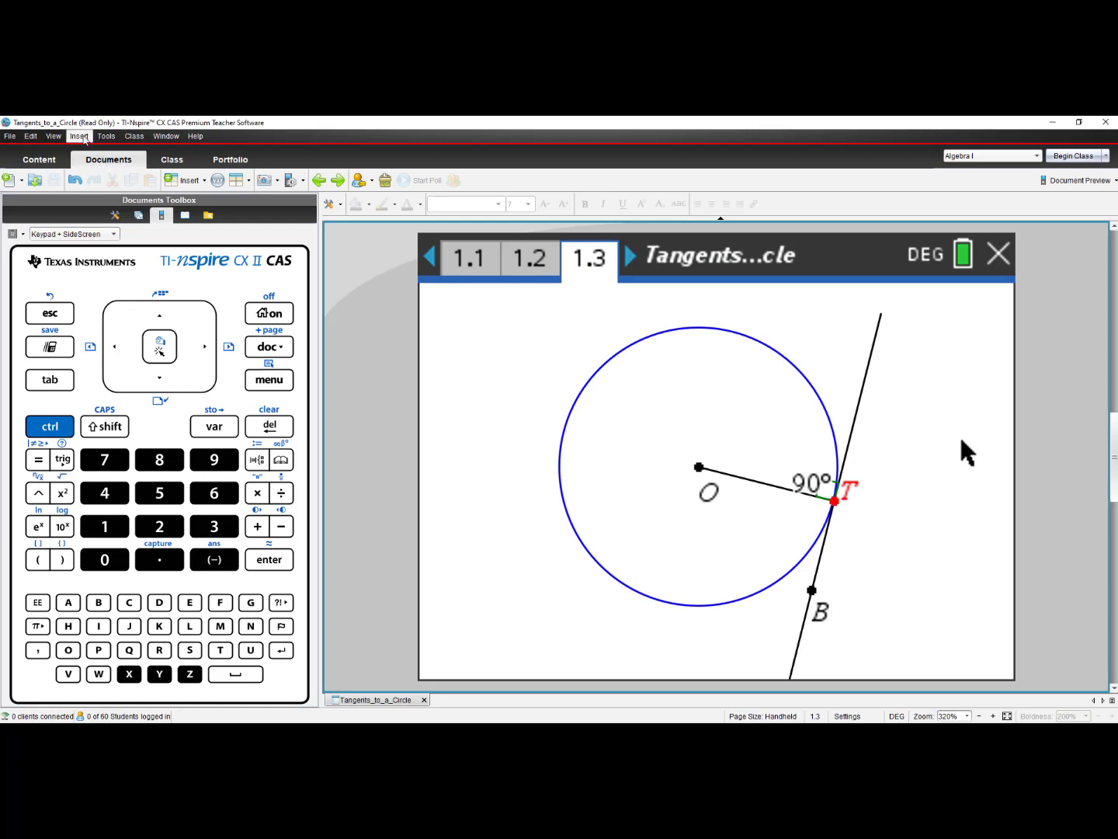
- In the Transfer Tool, add Tangents_to_a_Circle.tns from Desktop's Tangents to a Circle.tilb folder
click(105, 136)
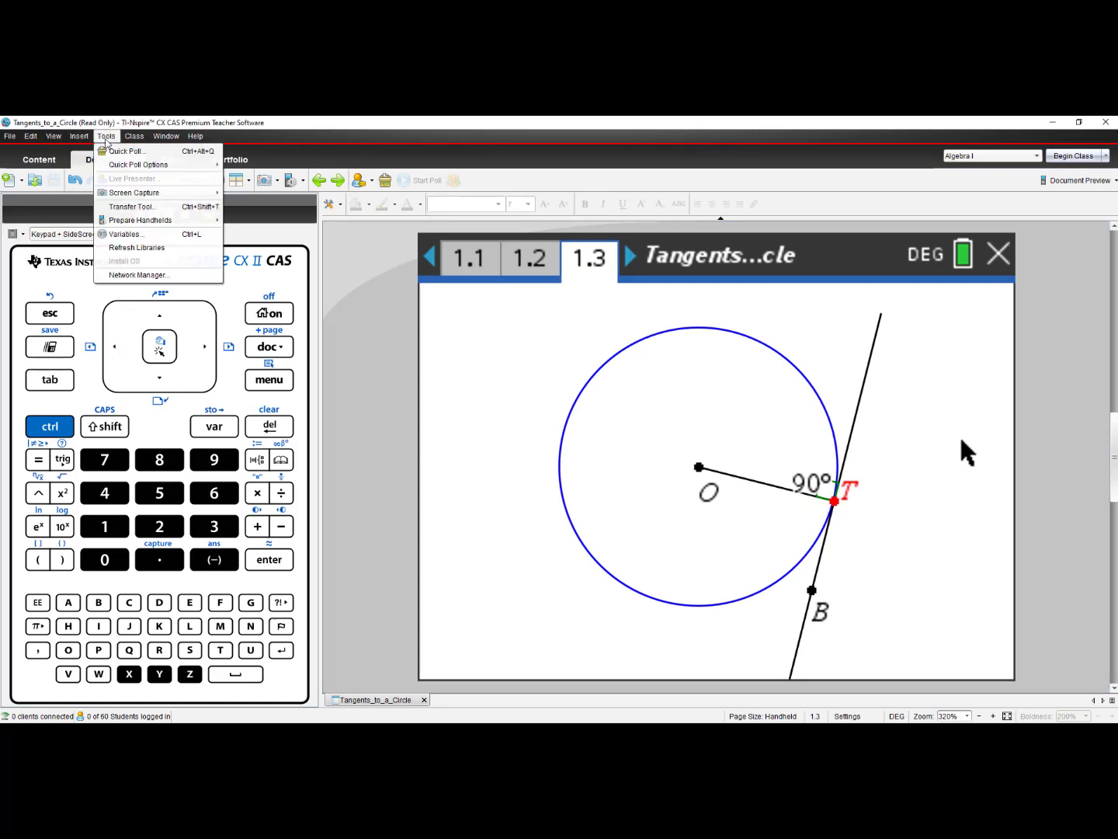
click(161, 209)
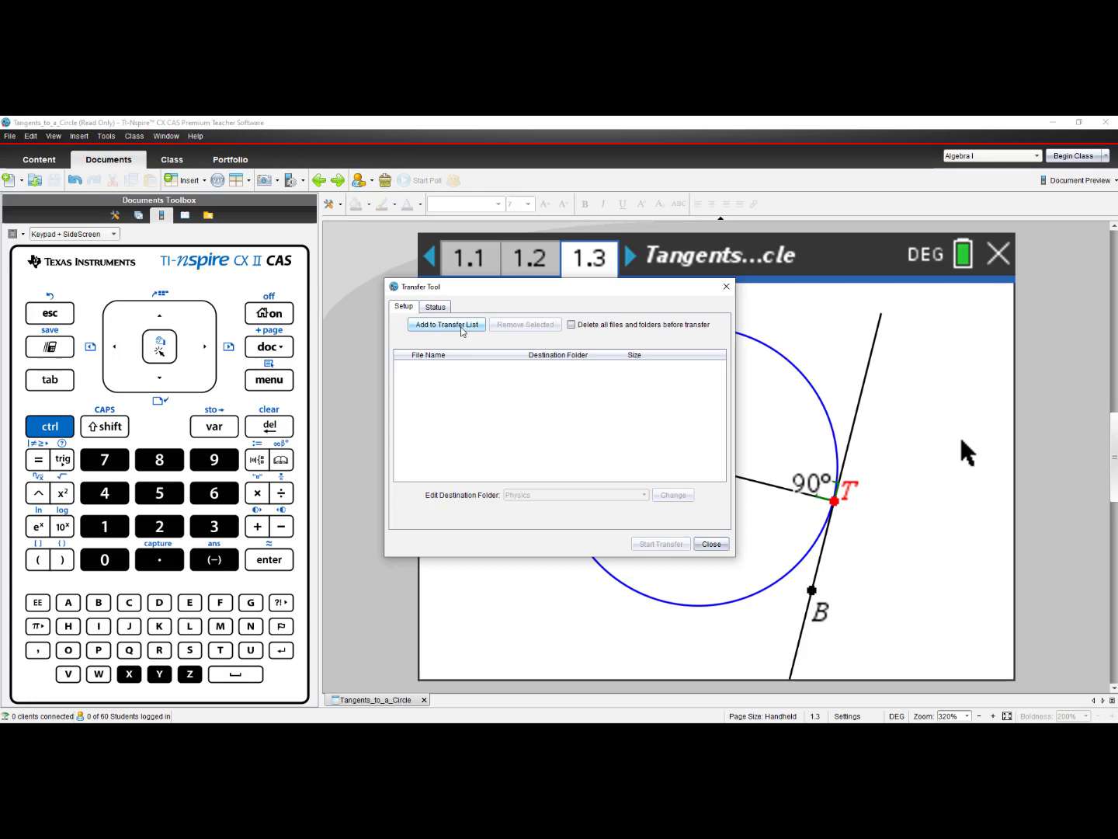
click(437, 329)
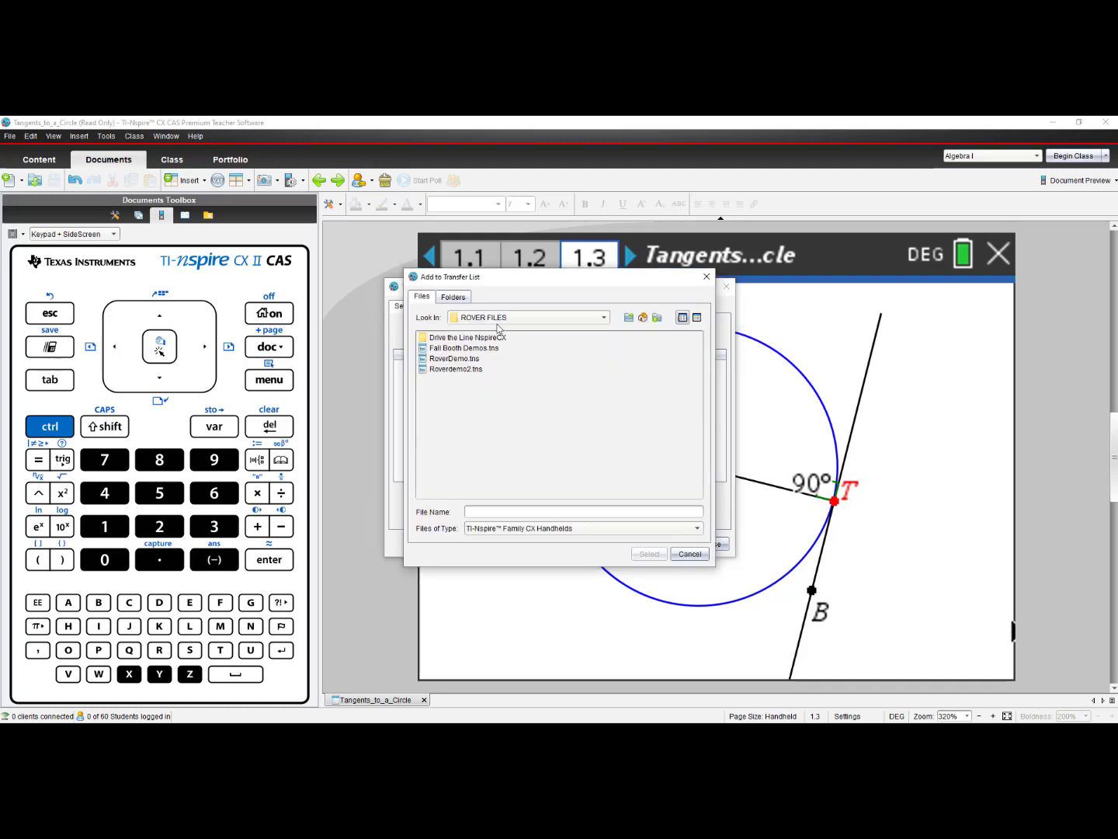
click(642, 318)
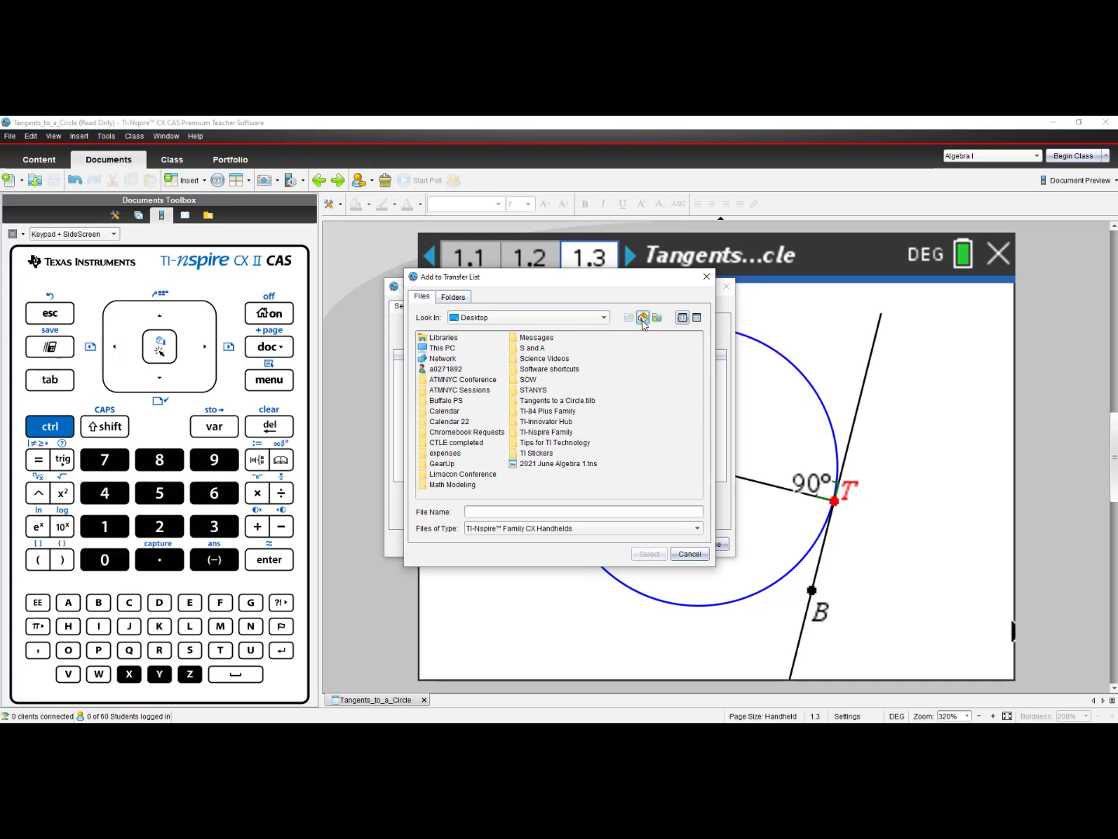
click(579, 401)
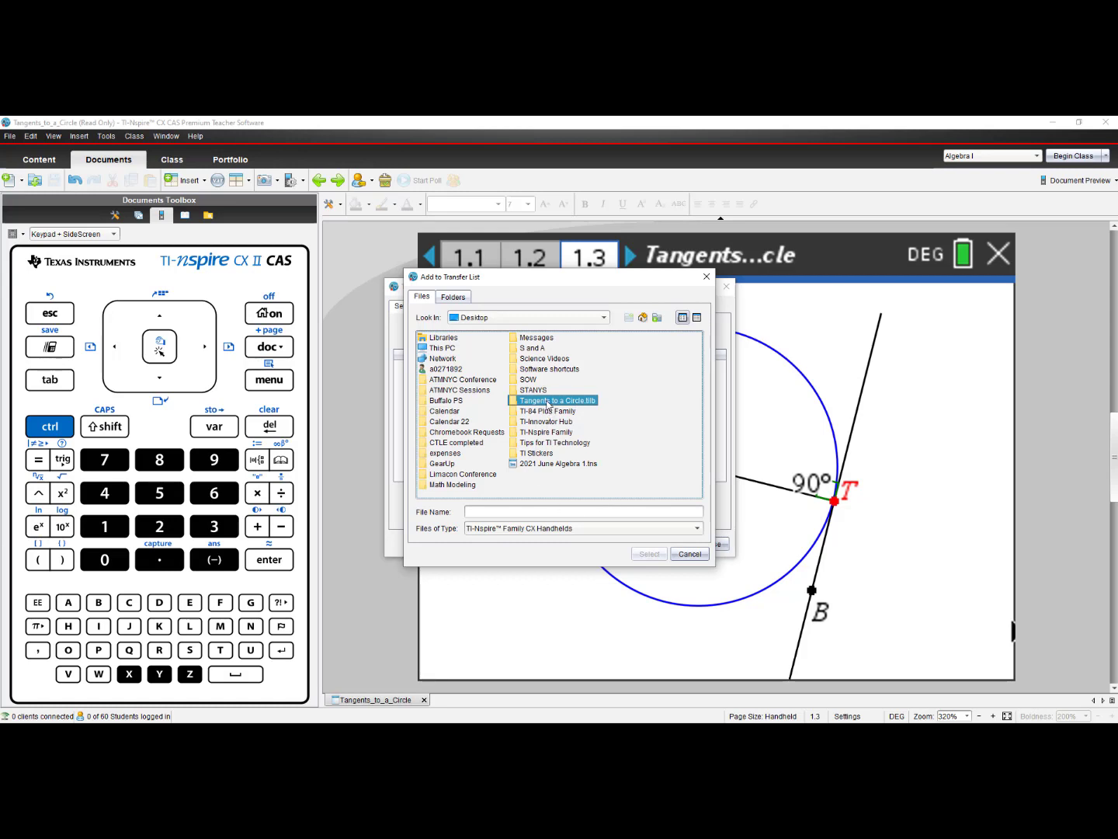
double_click(549, 402)
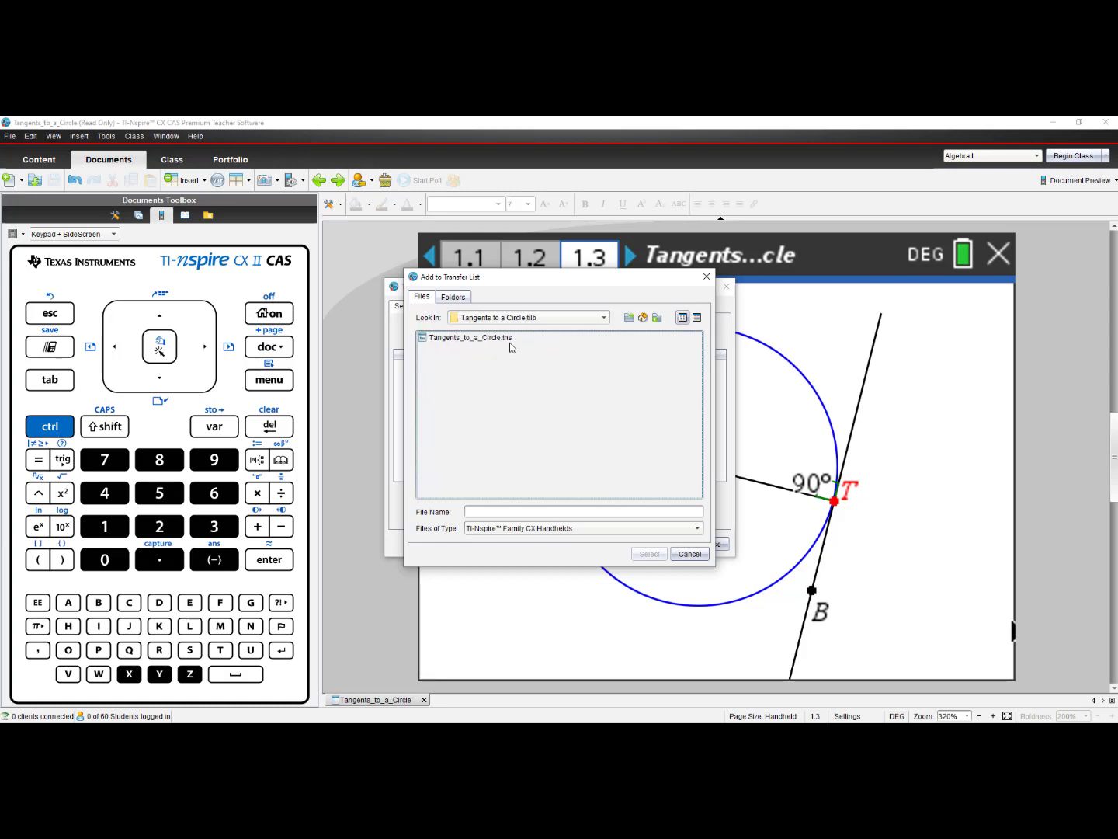
click(462, 339)
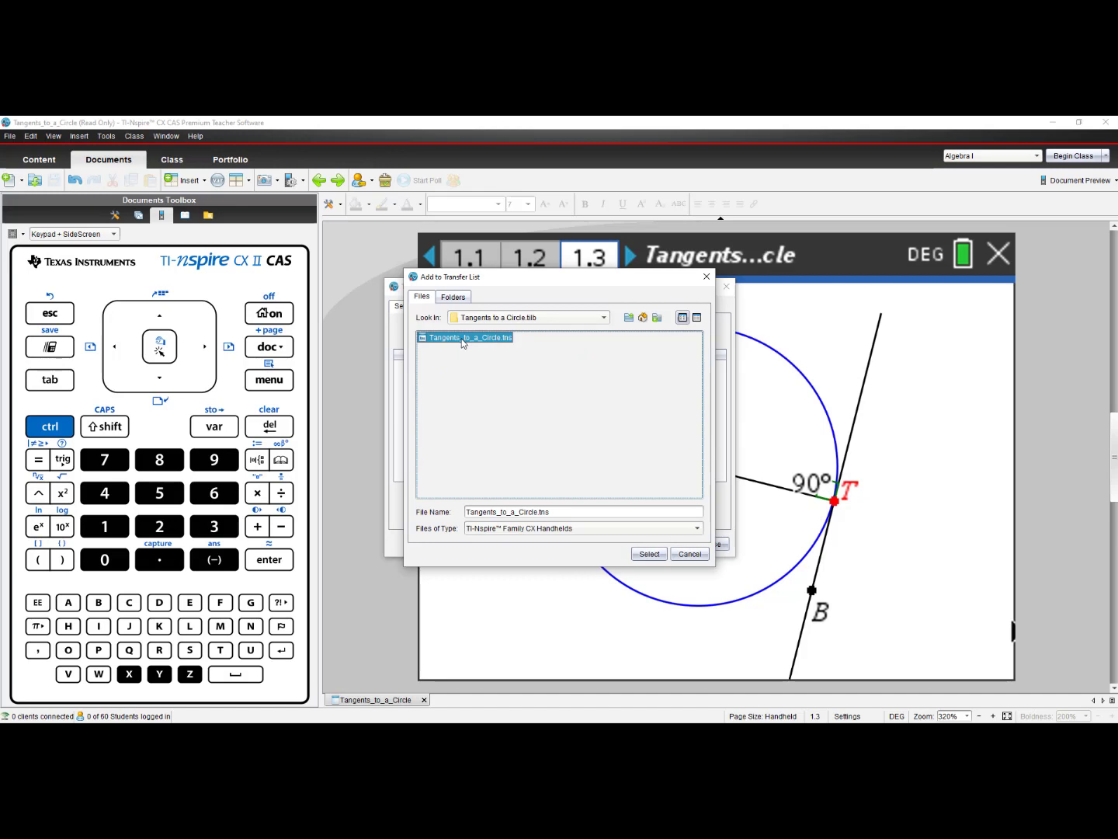
click(659, 552)
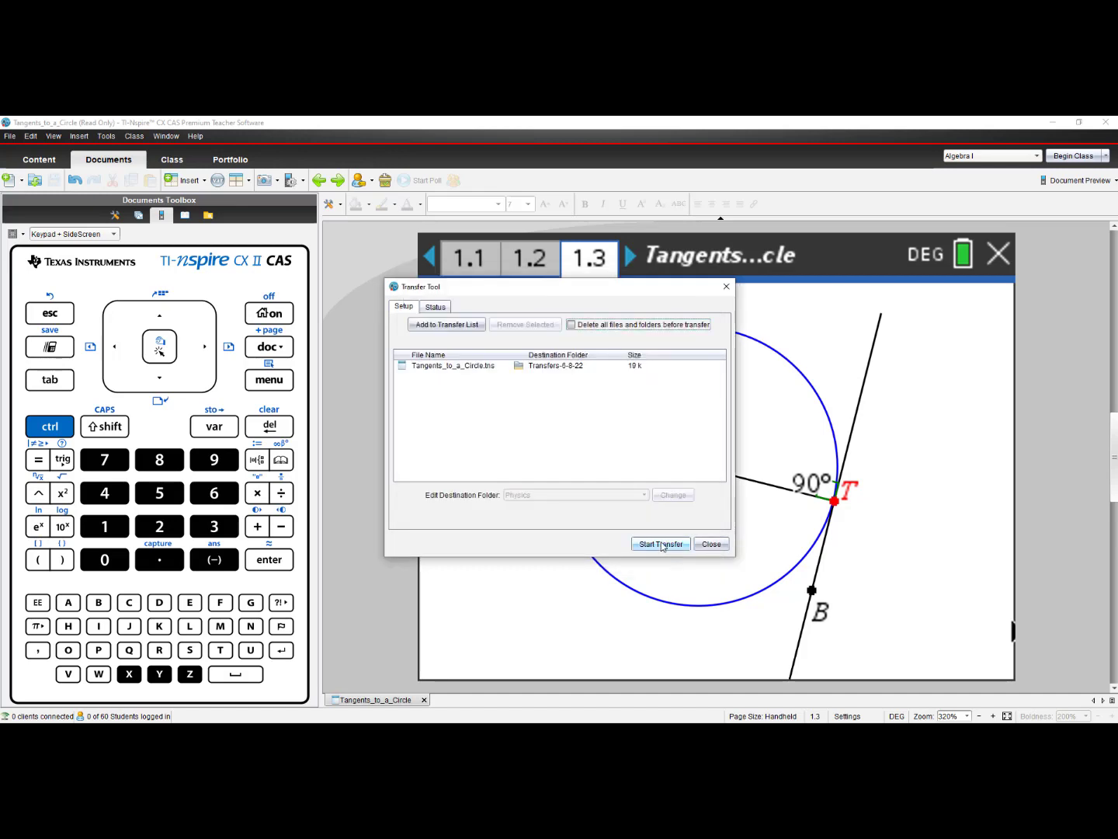
click(661, 544)
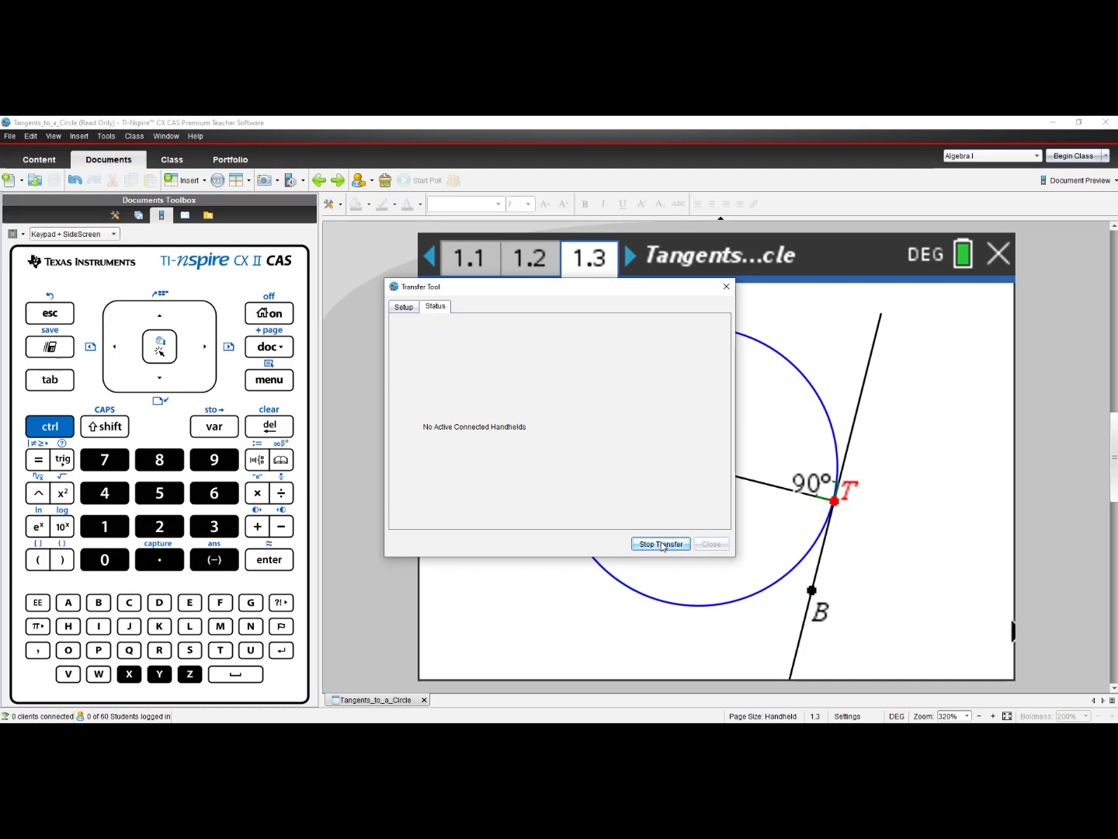
click(1006, 613)
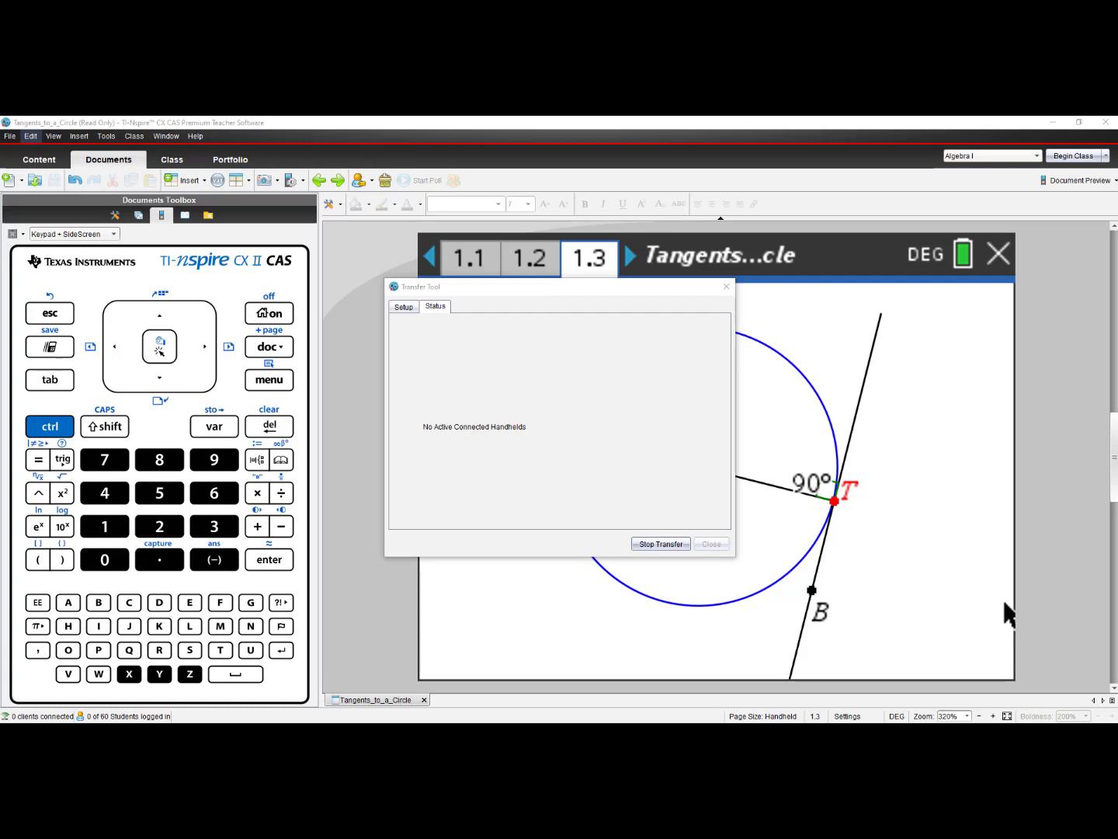
click(658, 543)
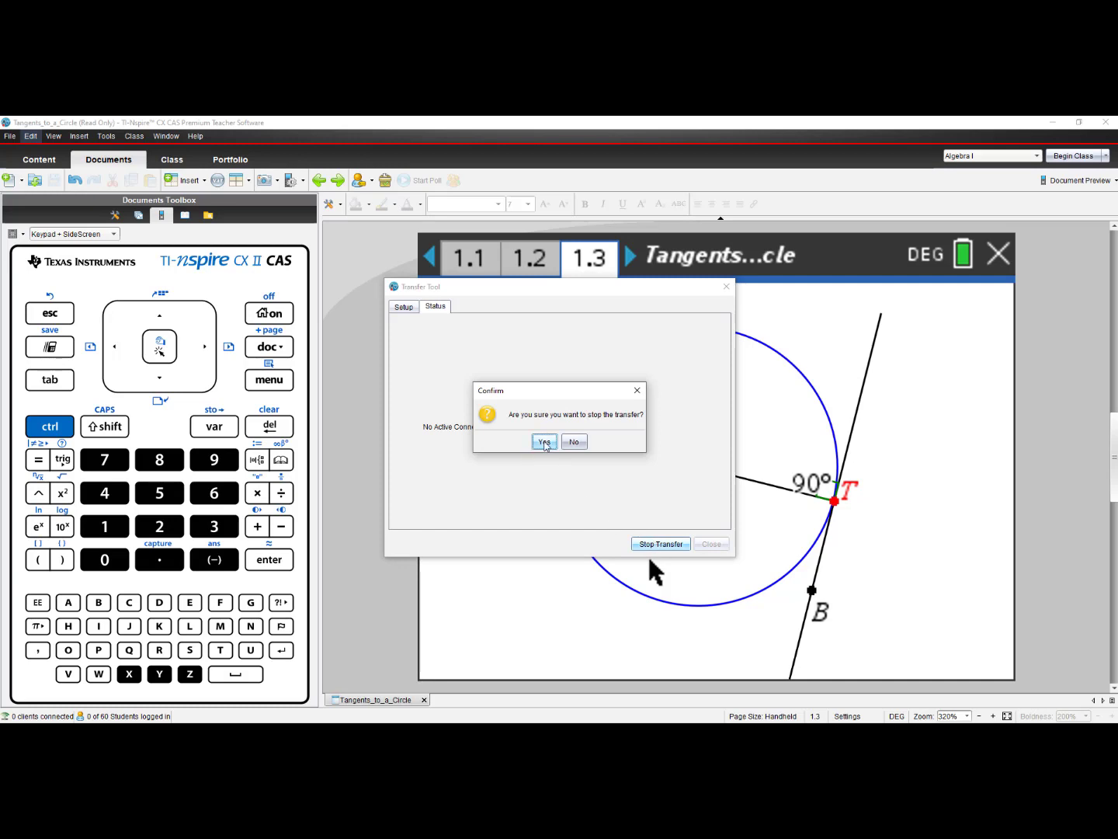
click(545, 444)
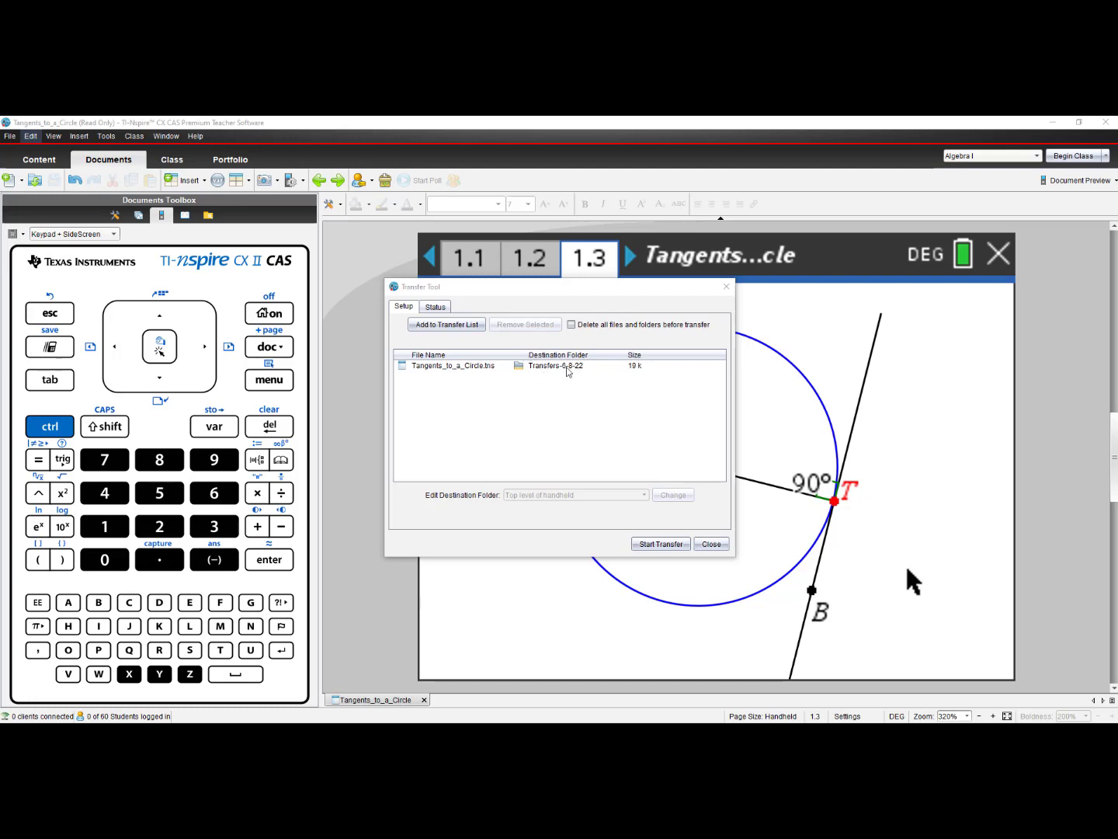
- Change the file's destination folder to 'Geometry of a Circle' and start the transfer
click(568, 370)
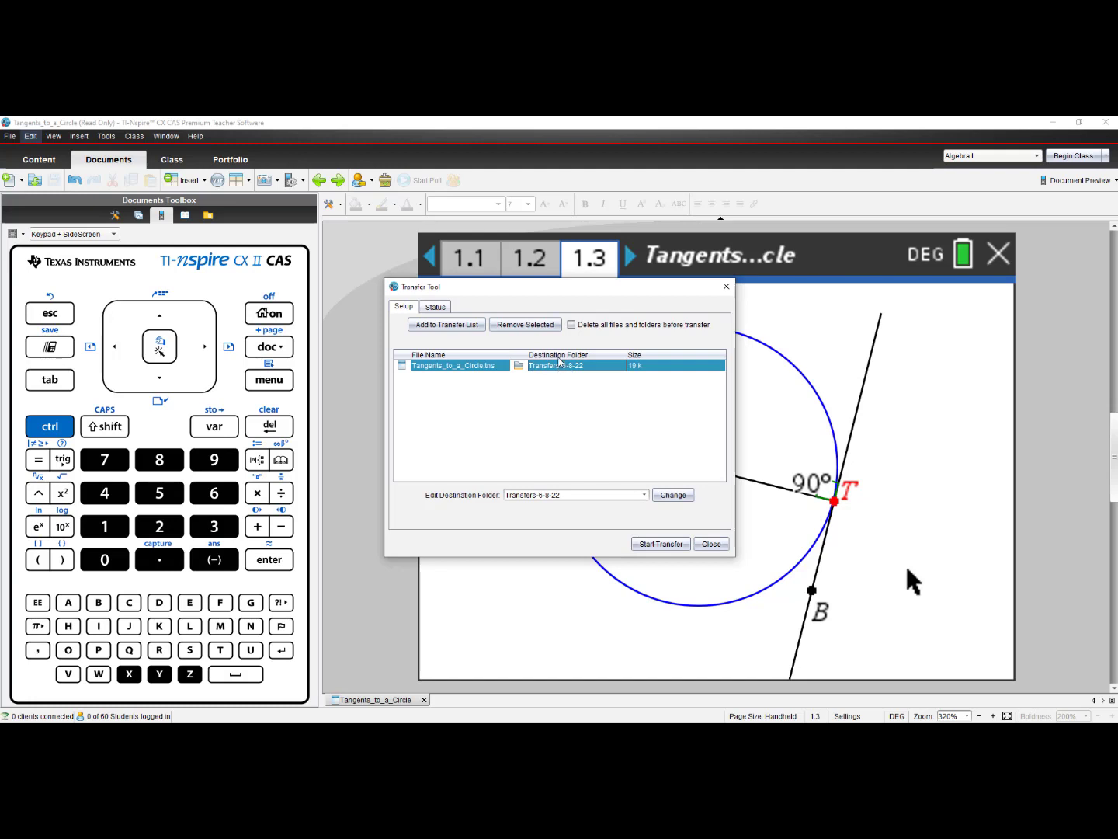
drag(582, 495, 507, 495)
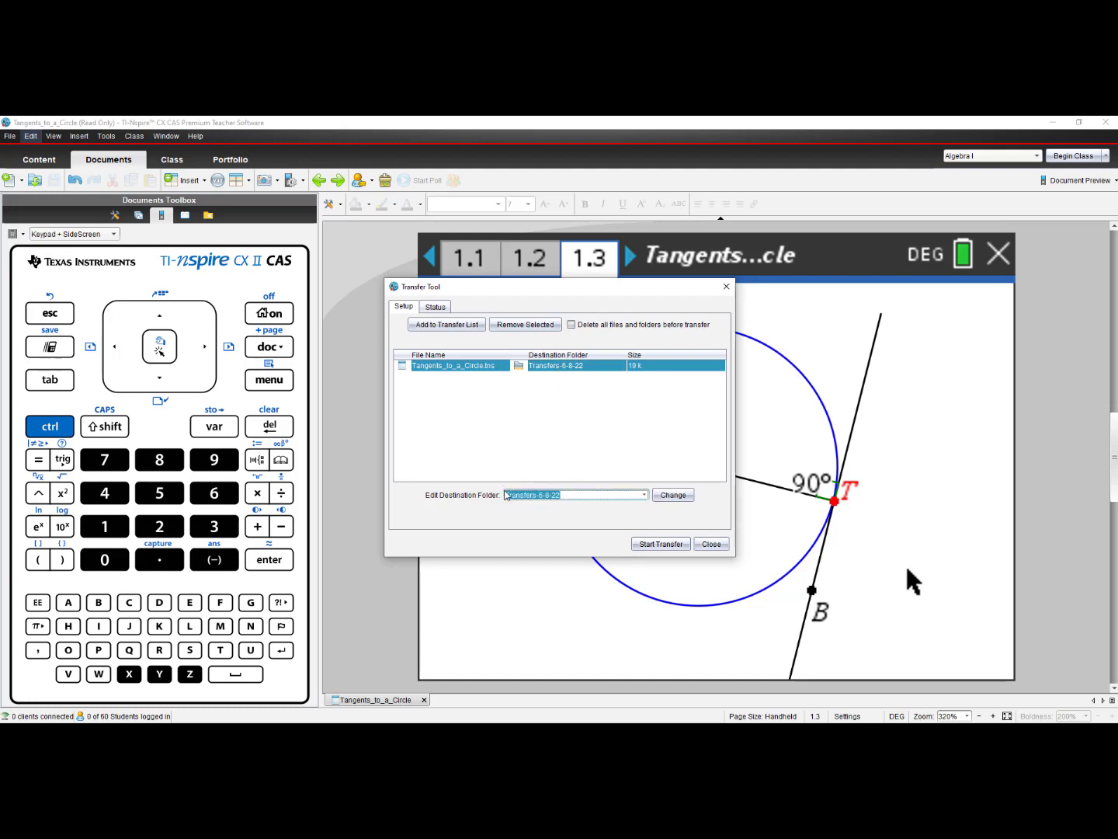
text(Geometry of a Circle)
click(672, 494)
click(670, 546)
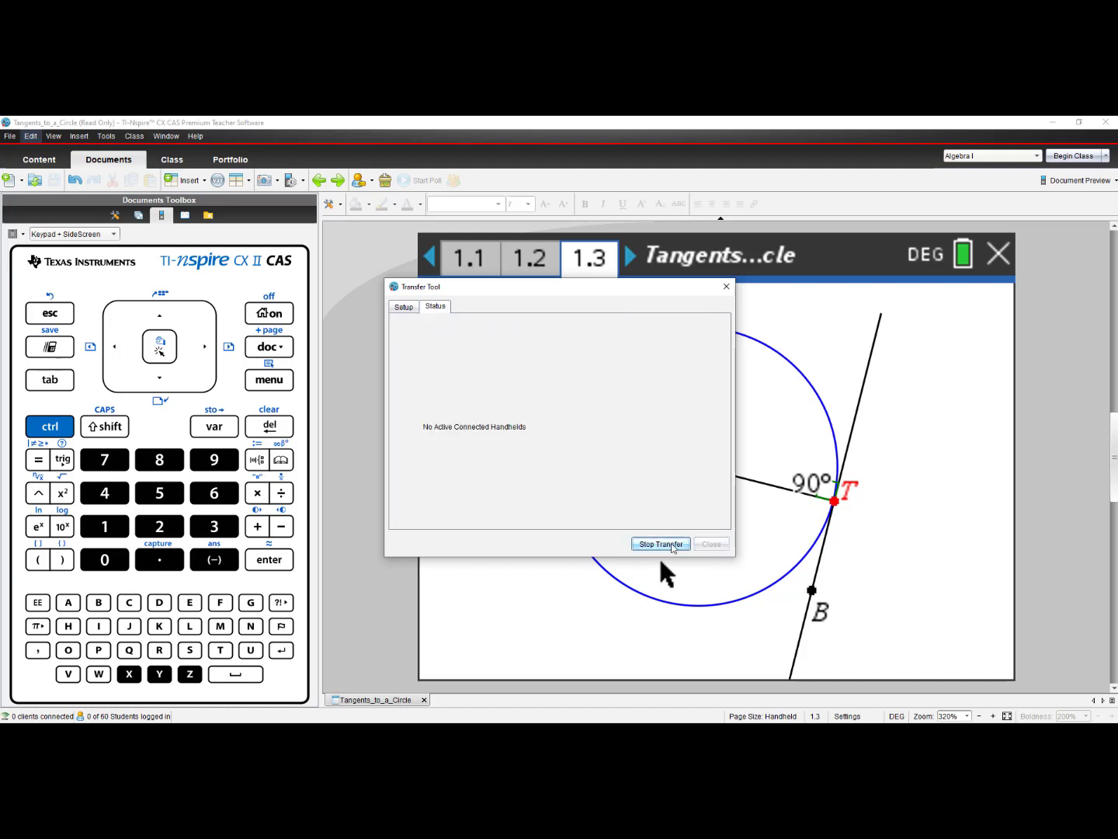